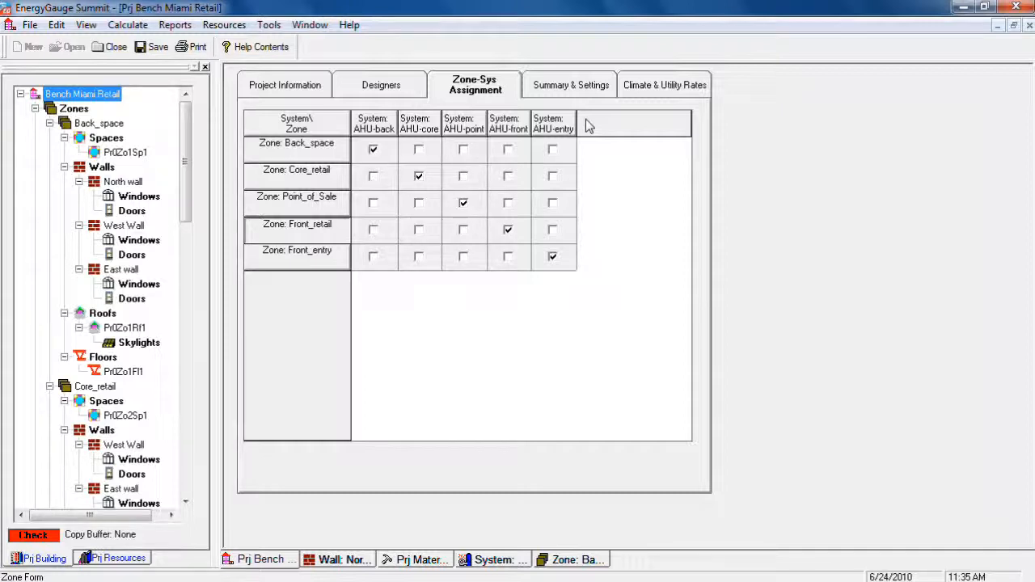
Review the constructs available for the Back_space North wall without changing its assignment.
left_click(123, 183)
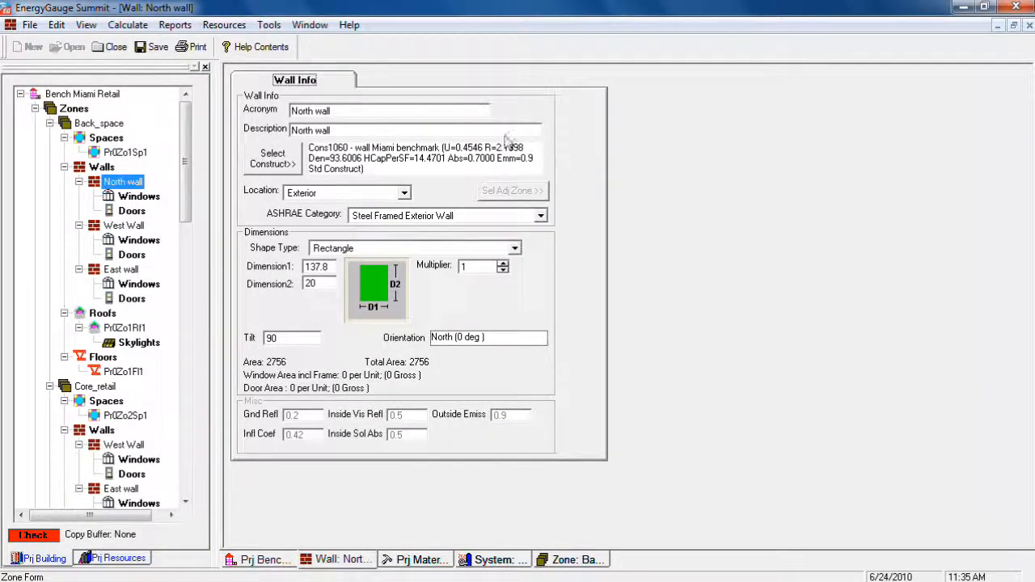
left_click(267, 158)
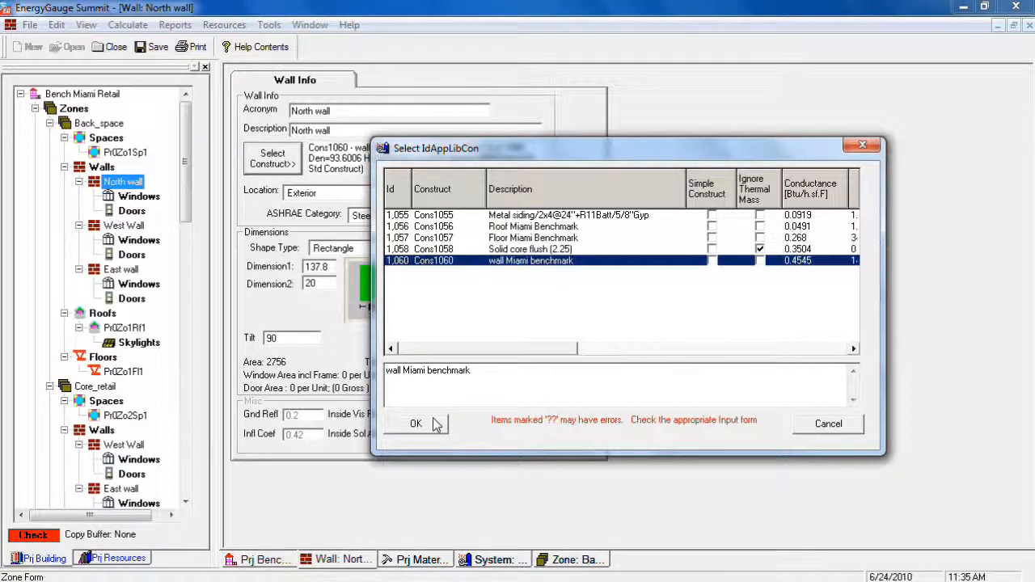
left_click(831, 426)
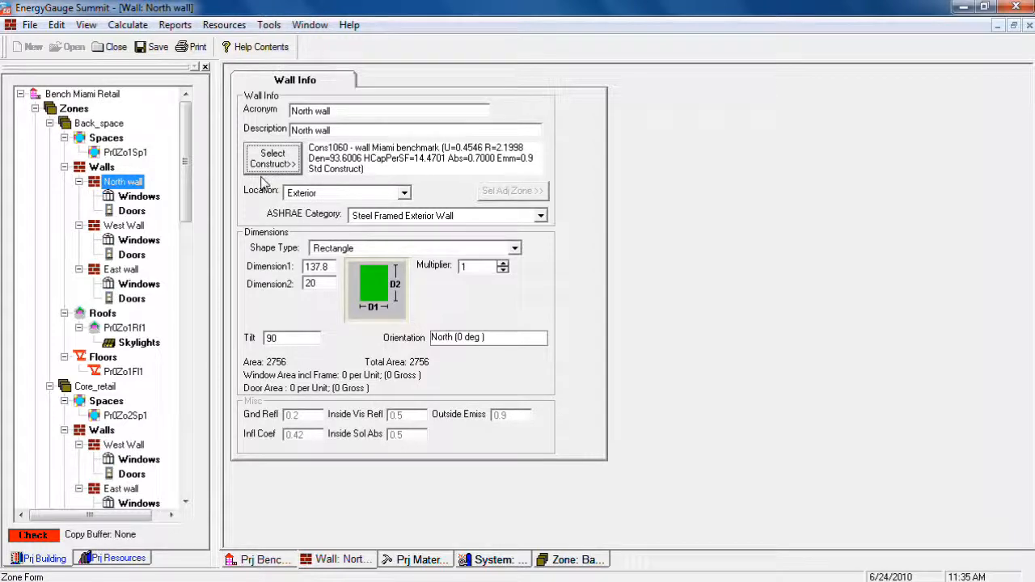
Add the "1 in. stucco, 8 in. h.w. conc, airspace, 0.75 in. gypsum" exterior wall from the master library to the project constructs.
left_click(57, 25)
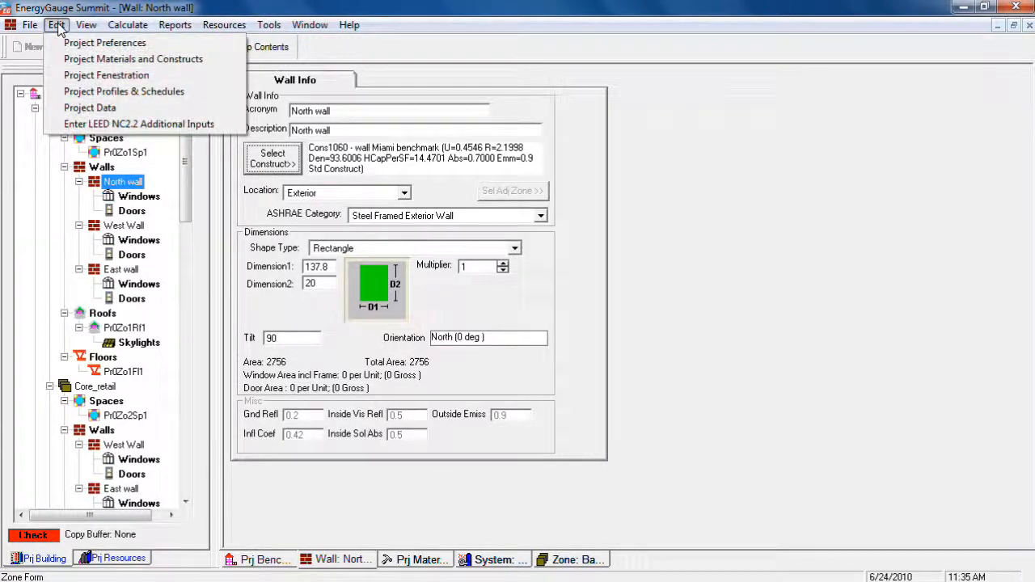
left_click(104, 61)
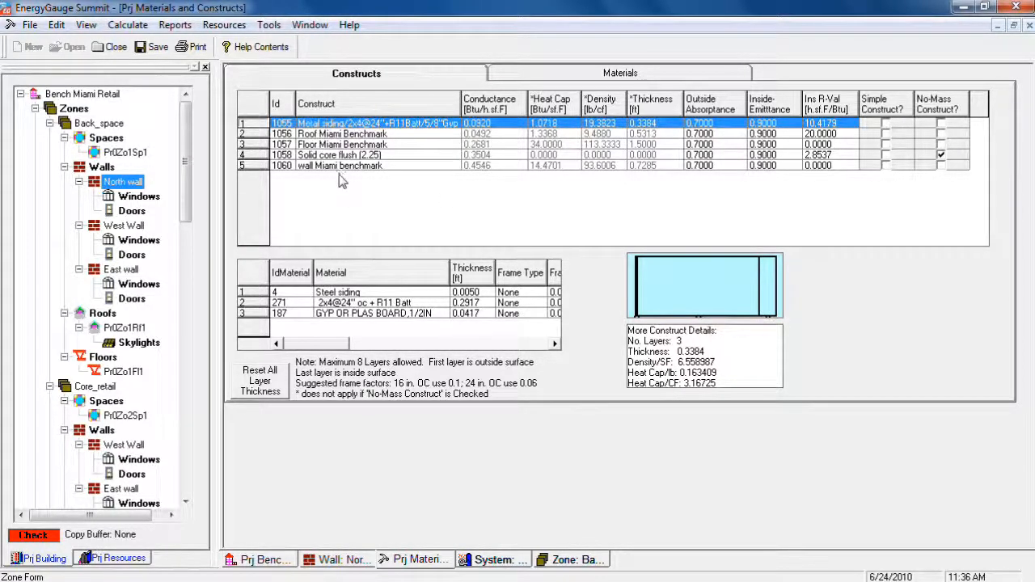
right_click(352, 204)
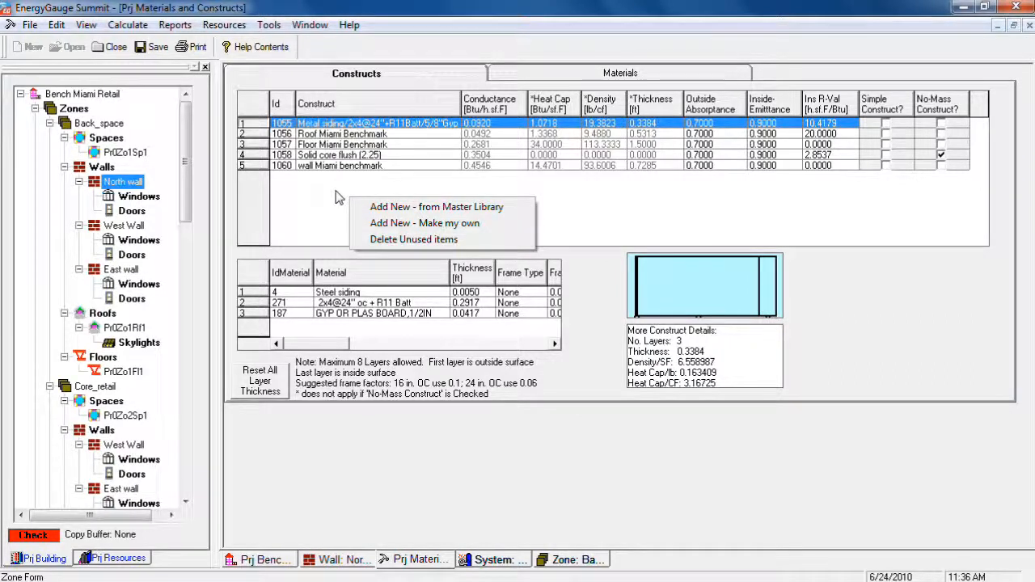
left_click(479, 208)
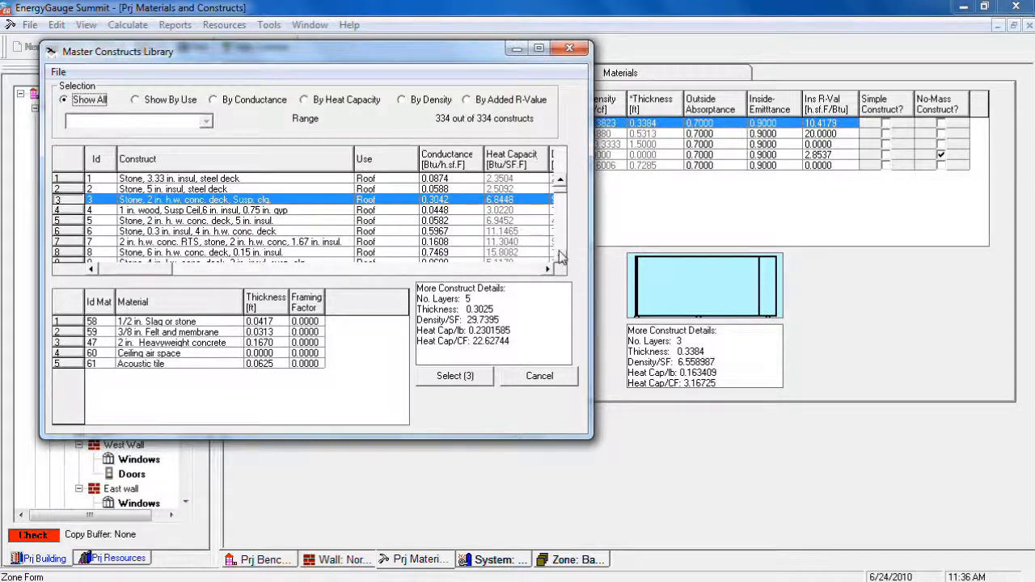
left_click(146, 211)
left_click(150, 231)
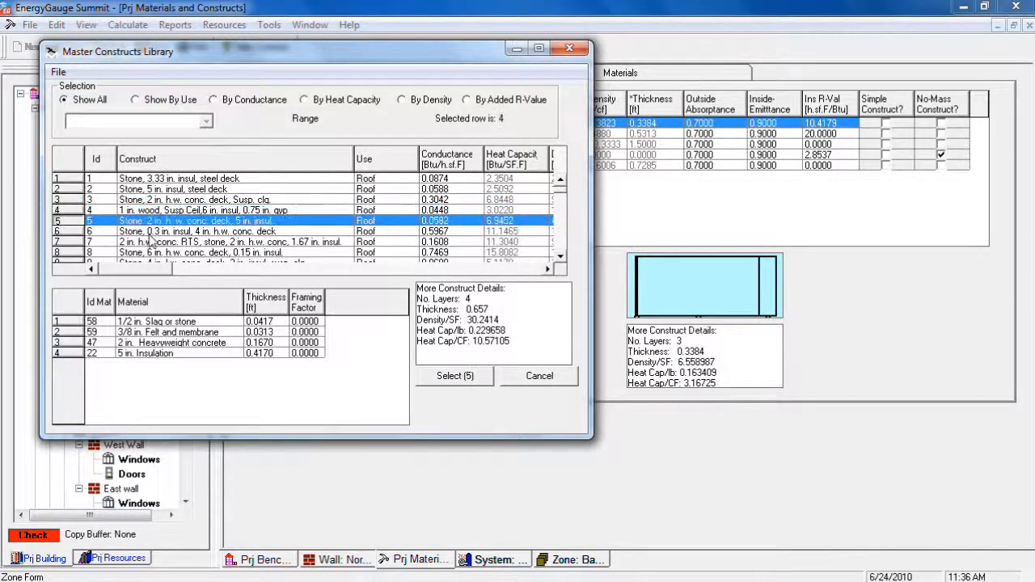
left_click(154, 252)
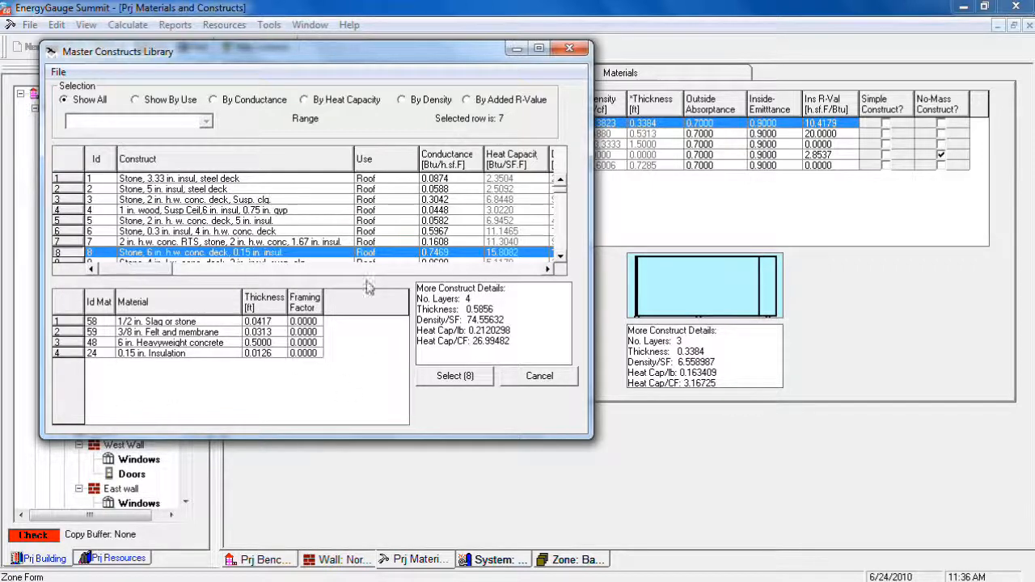
left_click(561, 249)
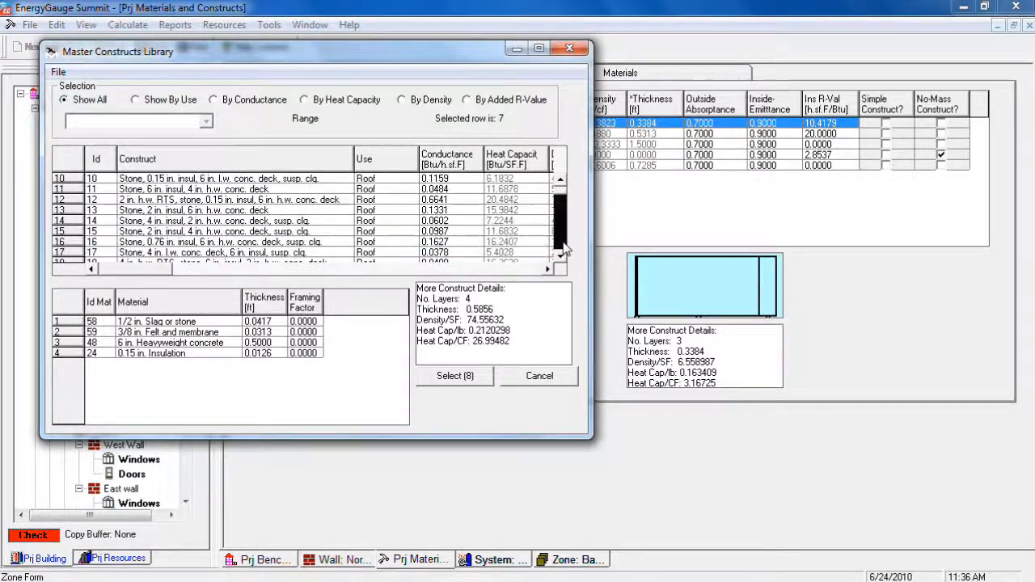
left_click(156, 232)
left_click(156, 243)
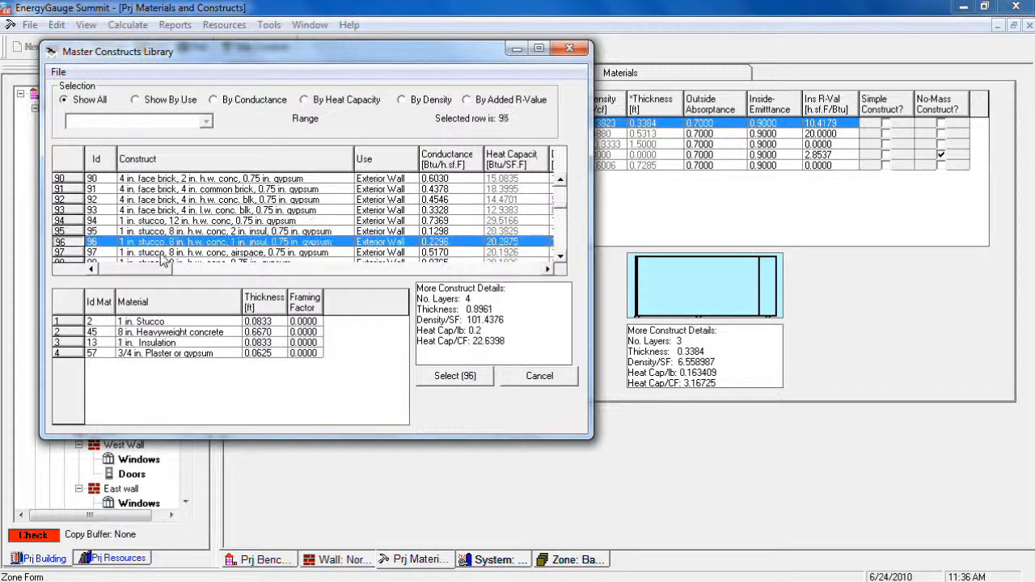
left_click(204, 253)
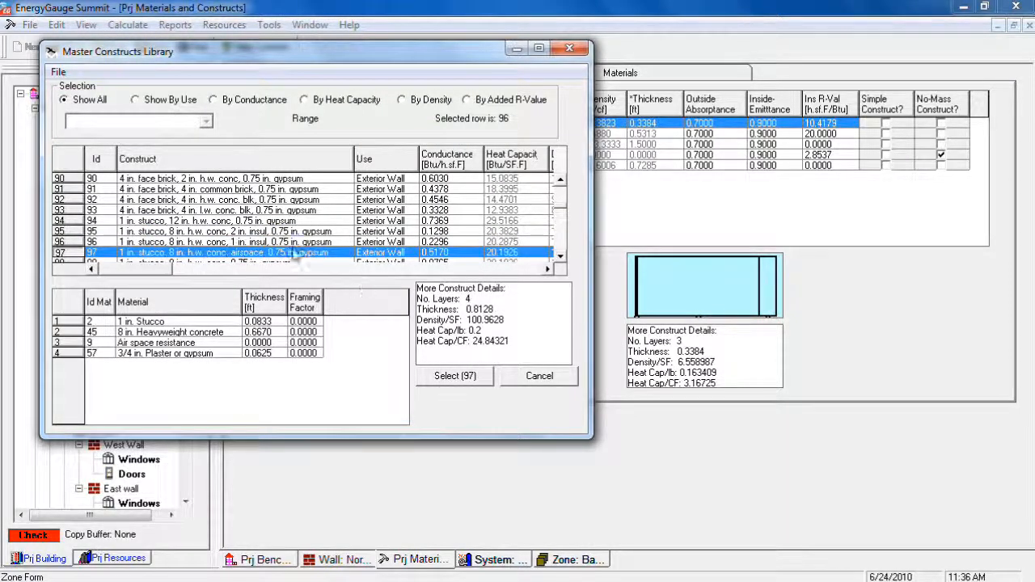
left_click(461, 376)
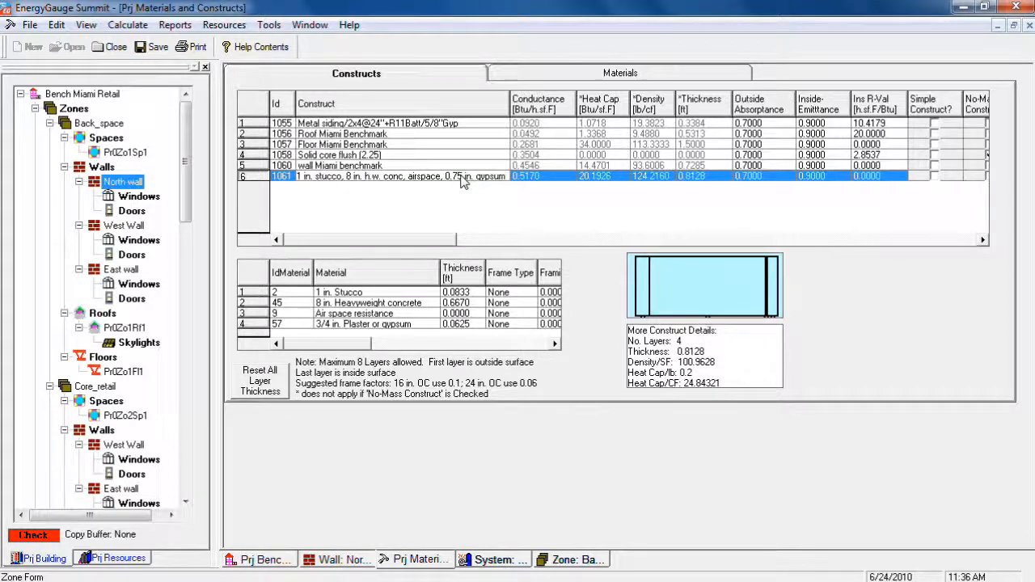
Create a custom project construct and give it a 4 in. Face brick layer.
right_click(385, 214)
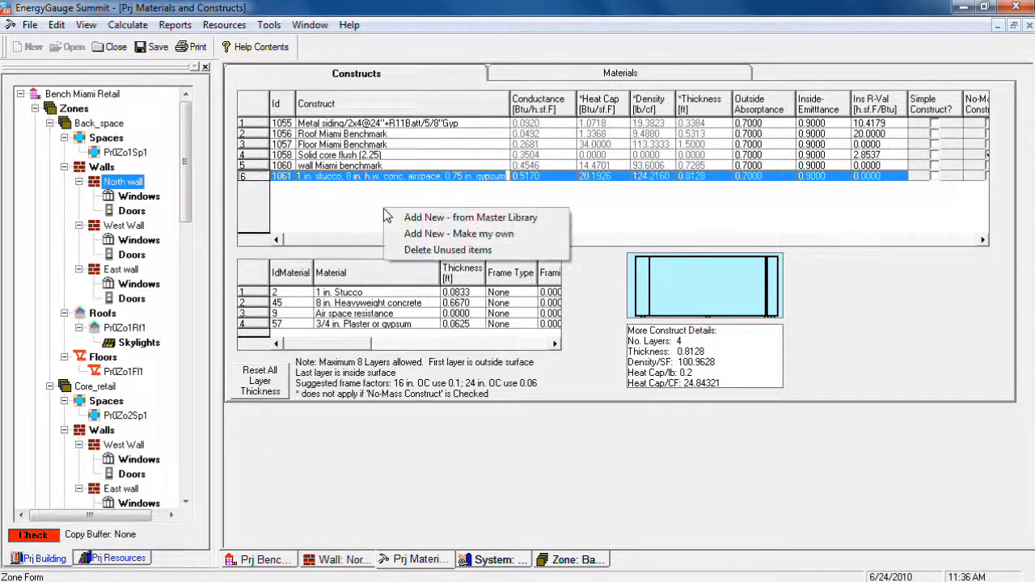
left_click(514, 235)
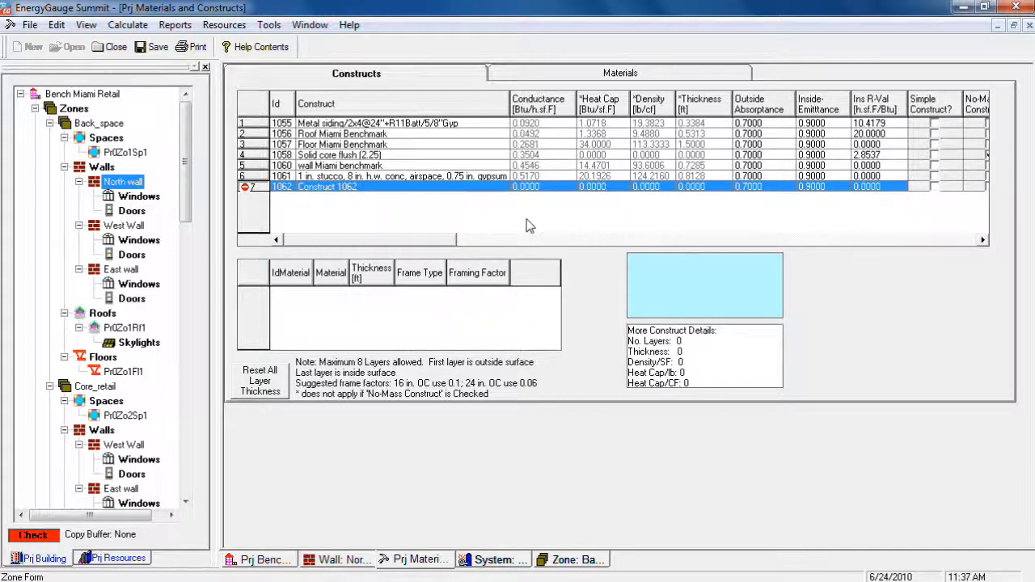
right_click(289, 306)
left_click(329, 312)
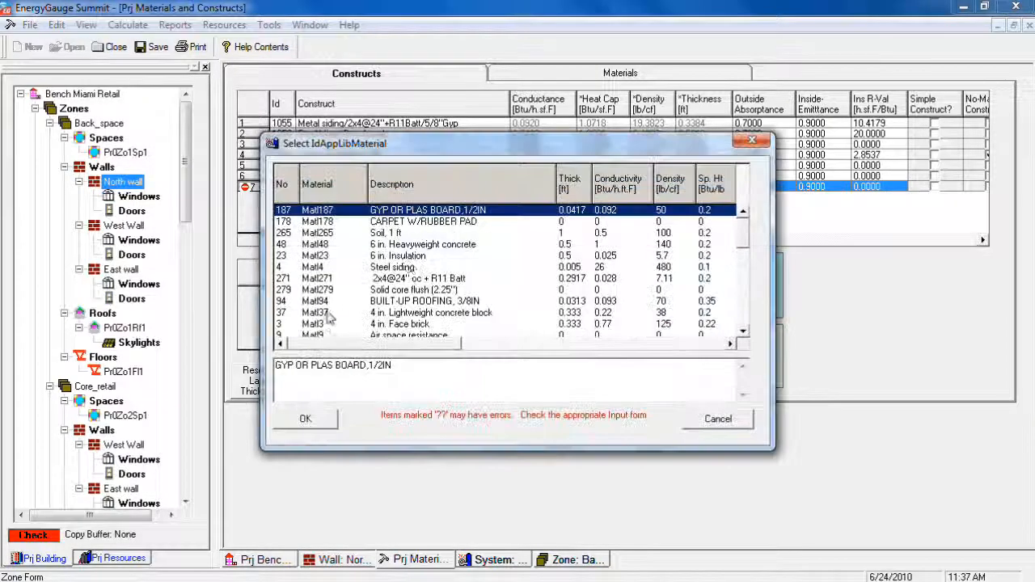
left_click(423, 233)
left_click(421, 256)
left_click(423, 278)
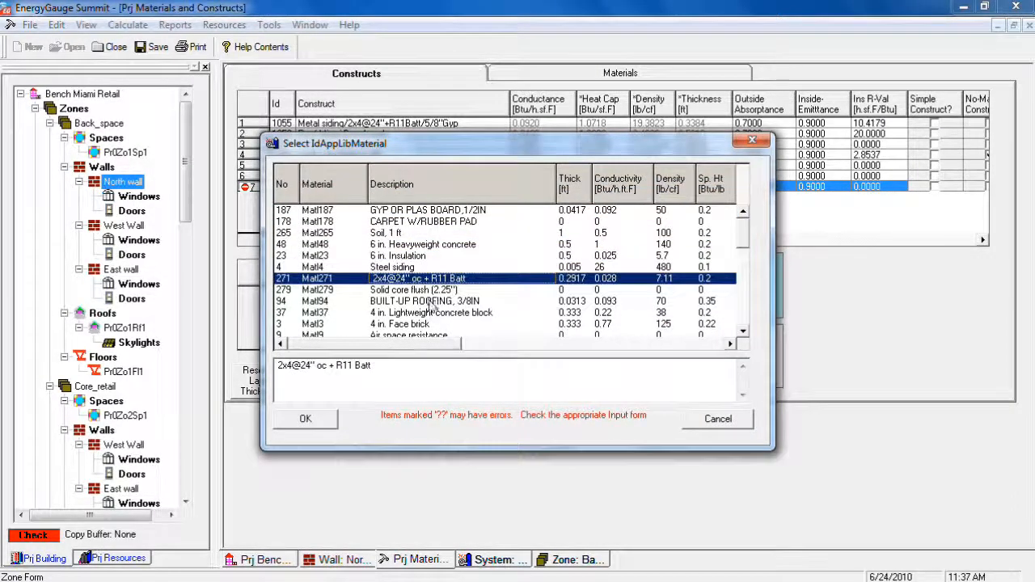
left_click(431, 290)
left_click(437, 302)
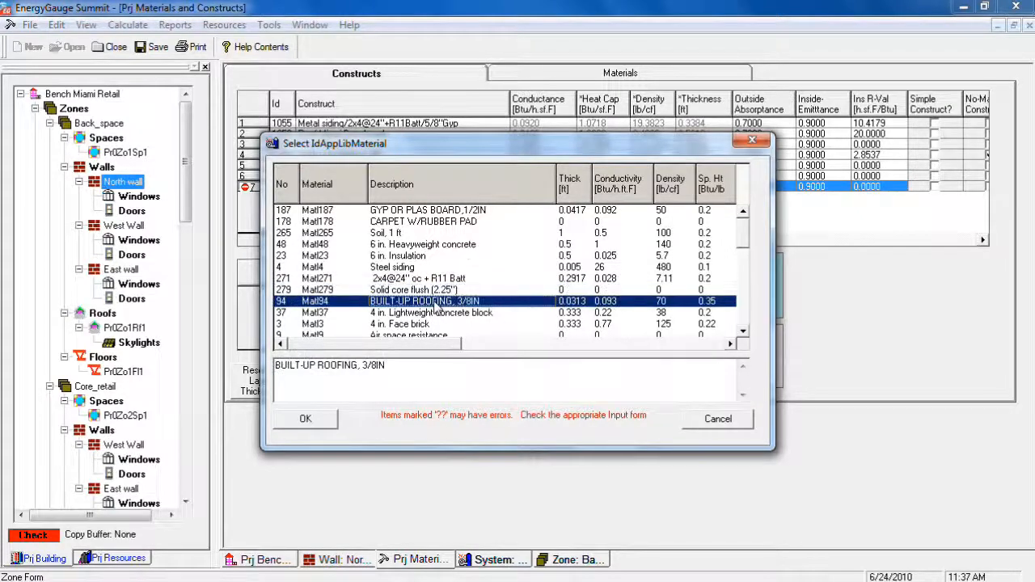
left_click(427, 324)
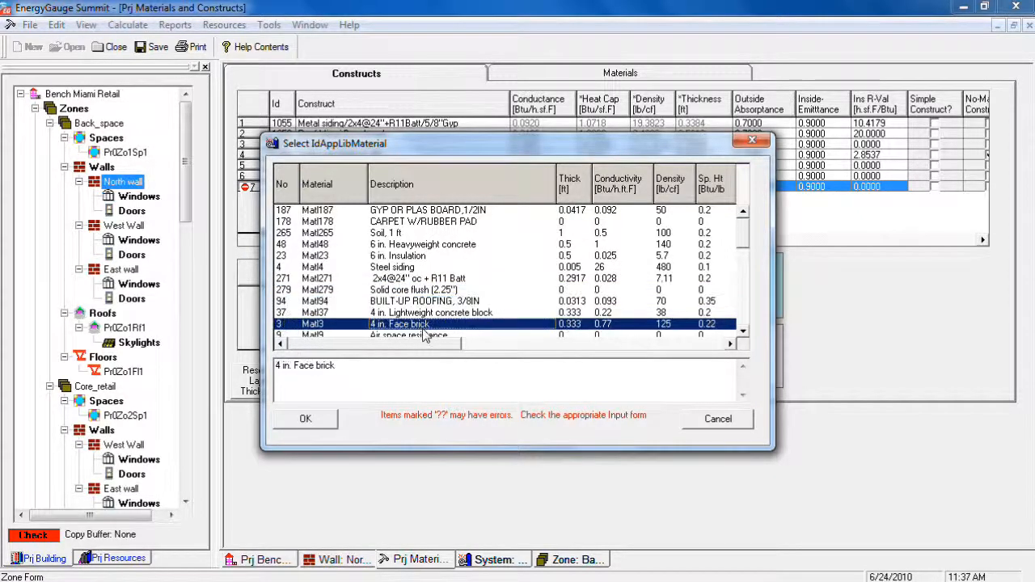
left_click(305, 418)
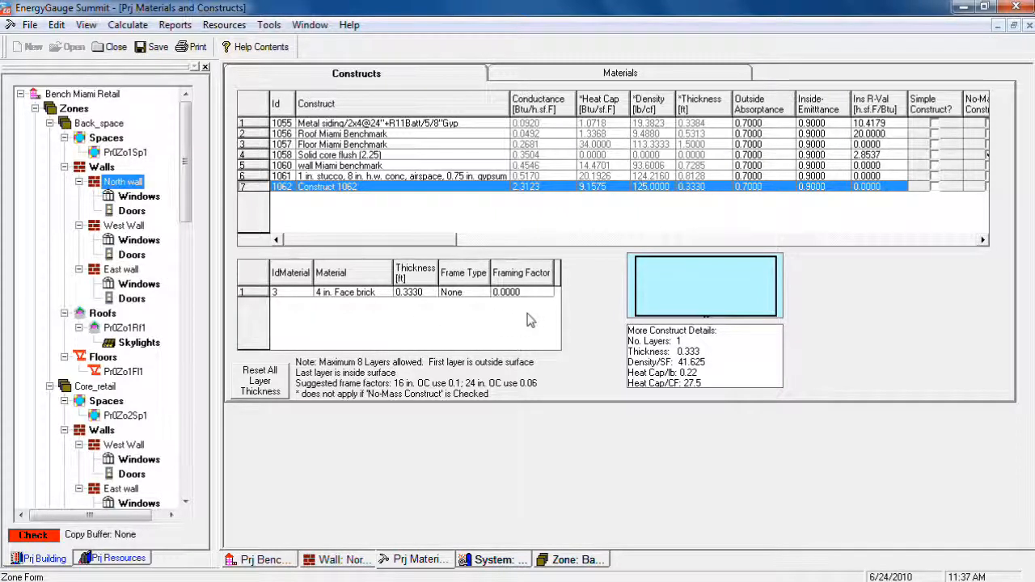
Browse the master materials library from the project materials list without adding anything.
left_click(578, 74)
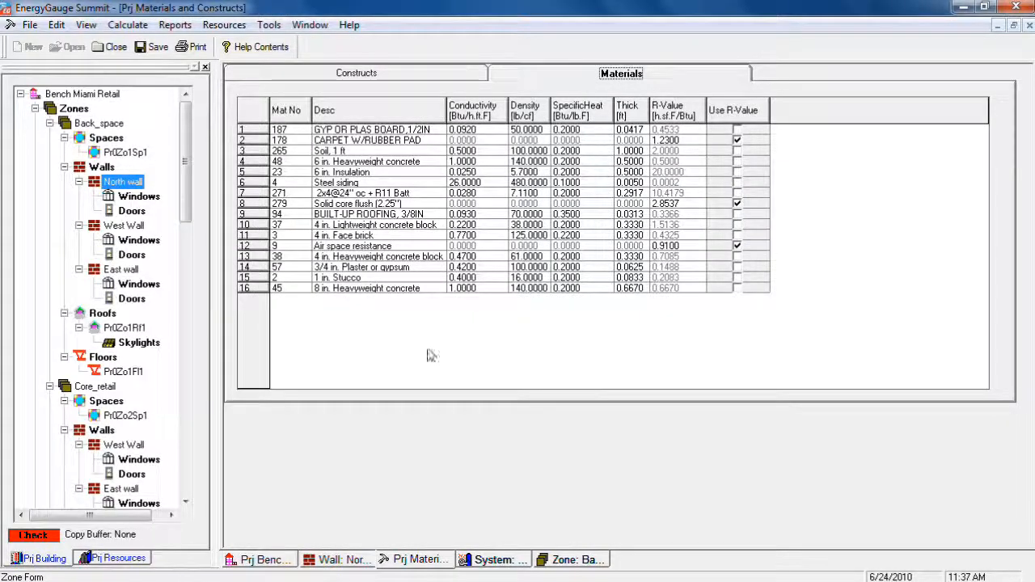
right_click(362, 334)
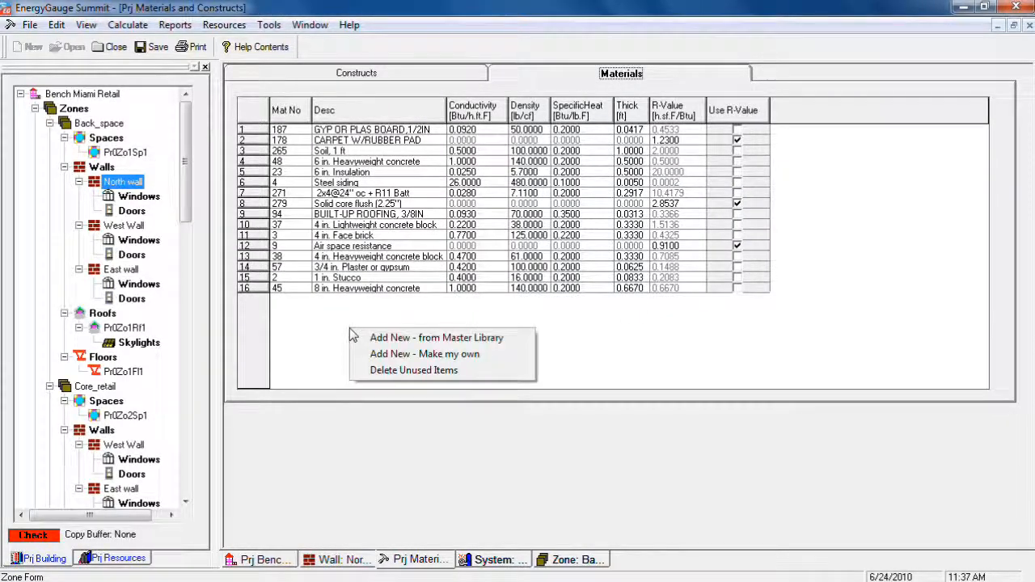
left_click(428, 339)
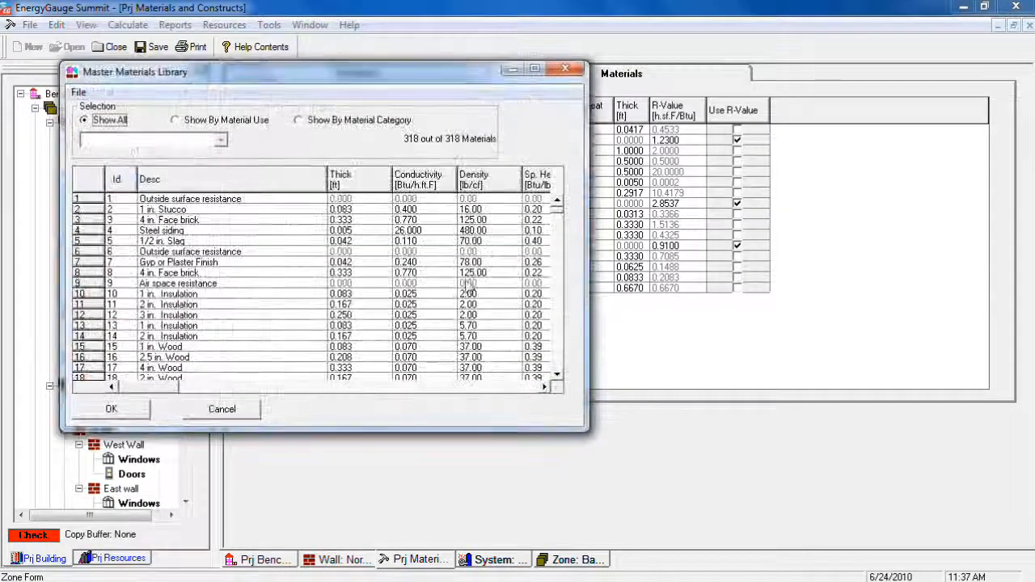
left_click(558, 226)
left_click_drag(558, 265, 558, 265)
left_click(253, 417)
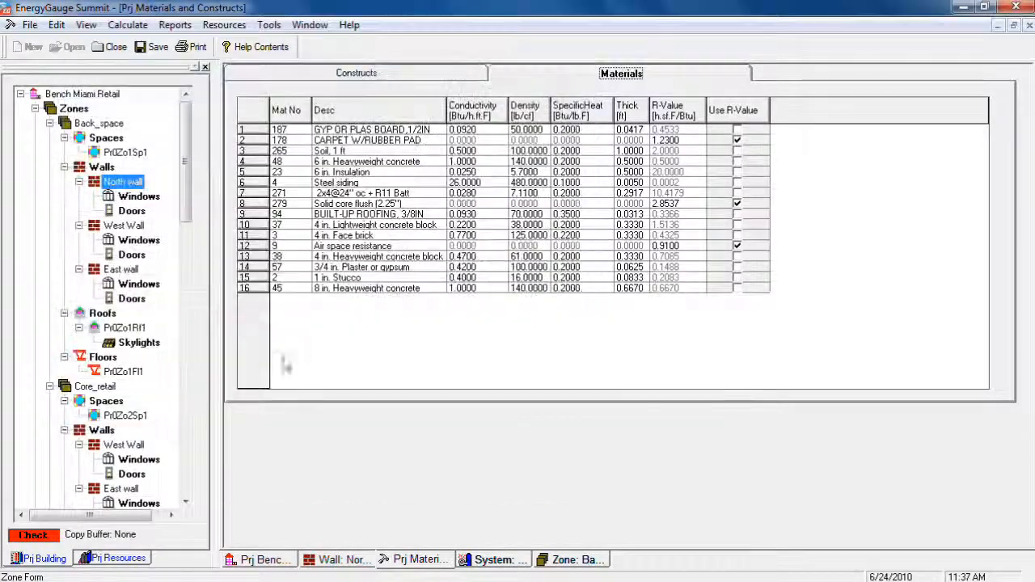
Add a blank custom material to the project materials and go through its conductivity, specific heat and thickness fields.
right_click(332, 310)
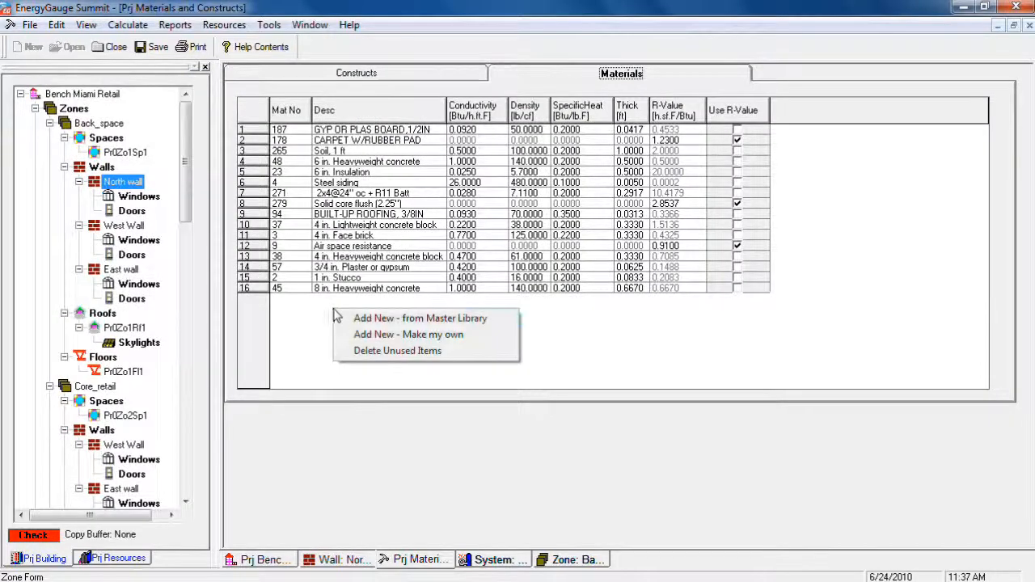
left_click(406, 334)
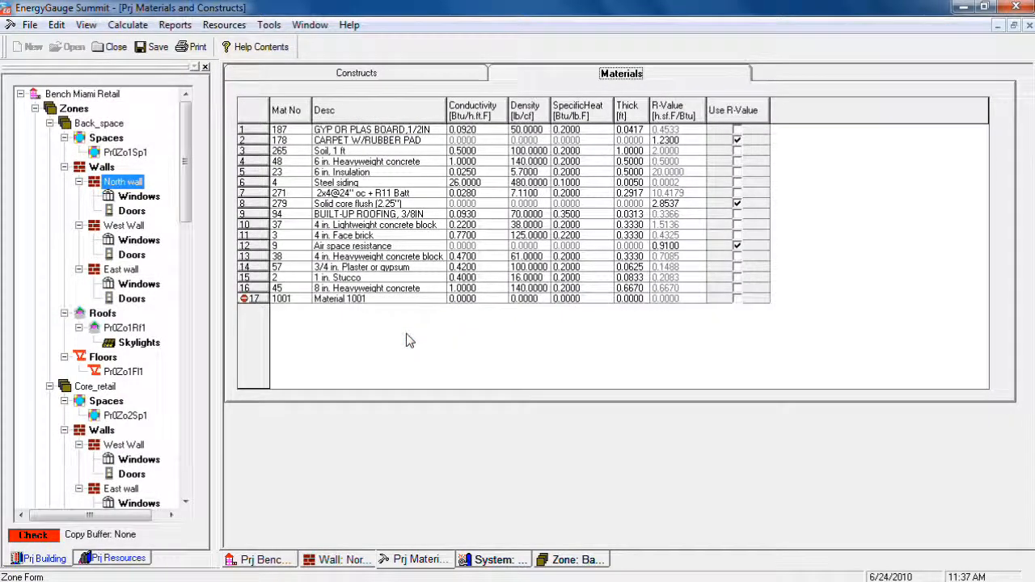
left_click(459, 303)
left_click(580, 300)
left_click(626, 300)
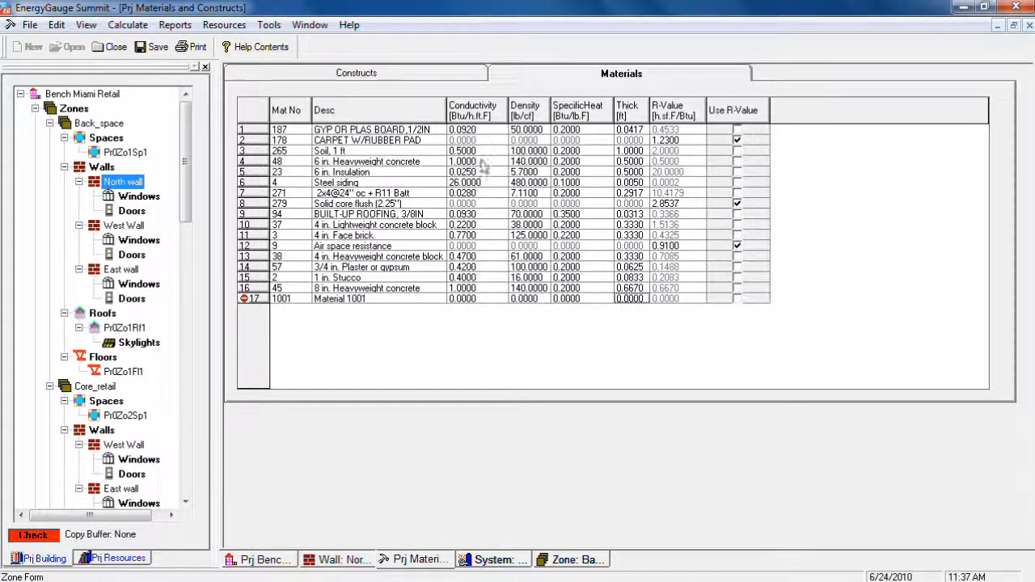
Try defining the new custom material by R-value only, and revert to detailed properties.
left_click(736, 300)
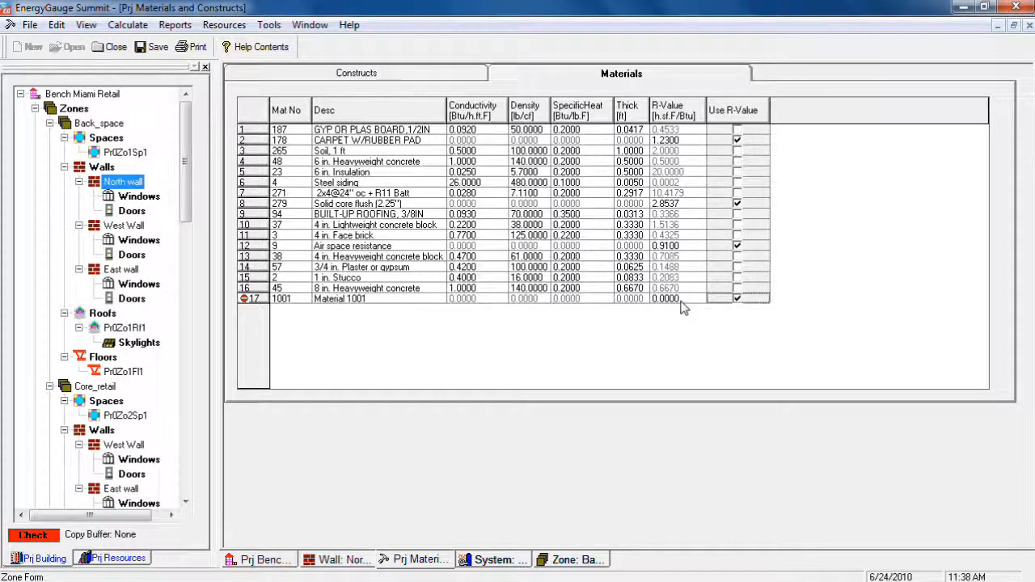
left_click(653, 301)
type("0")
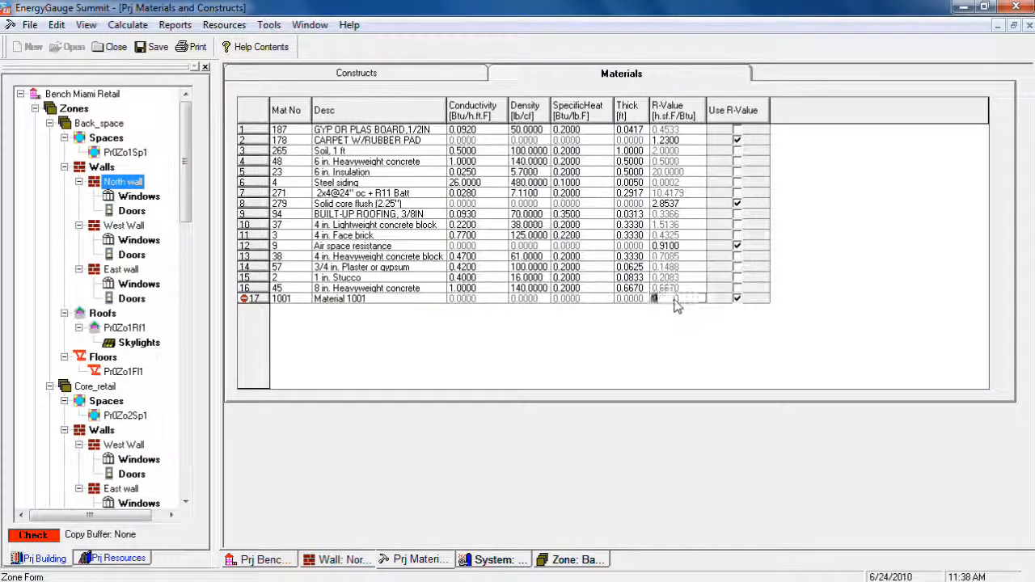
left_click_drag(655, 299, 608, 305)
type("0")
left_click(738, 298)
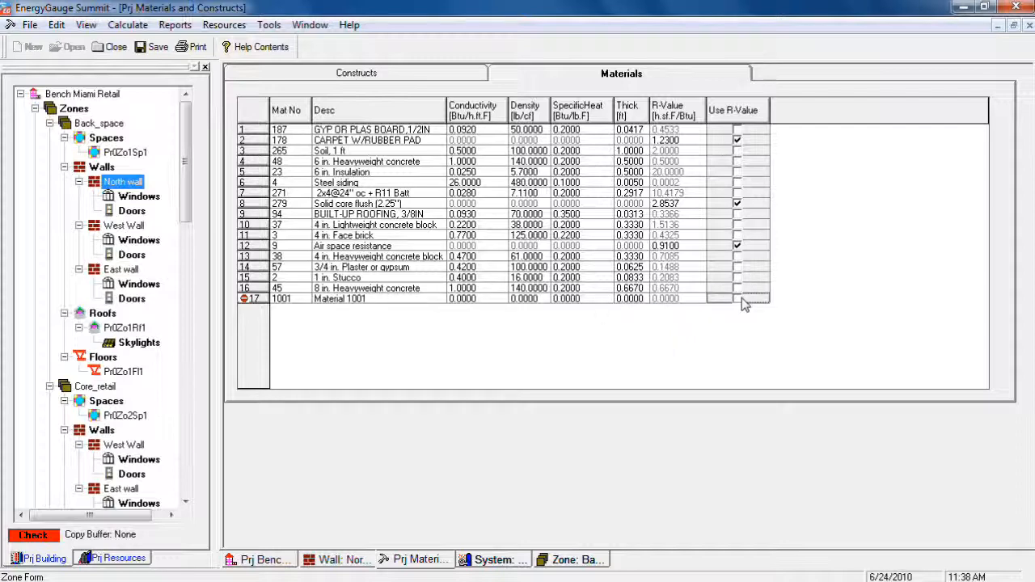
Mark the custom face brick construct as a simple construct.
left_click(428, 77)
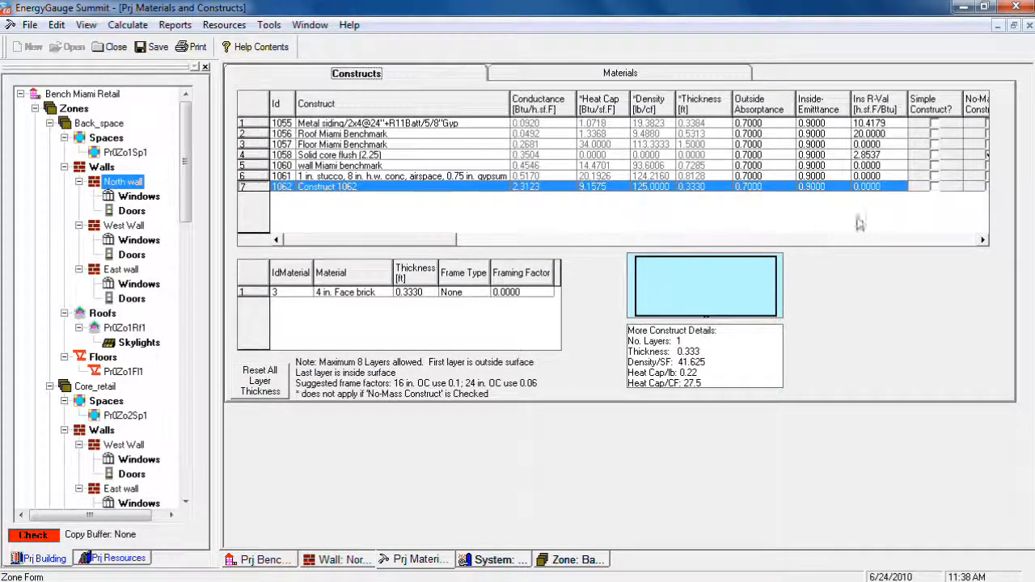
left_click(934, 187)
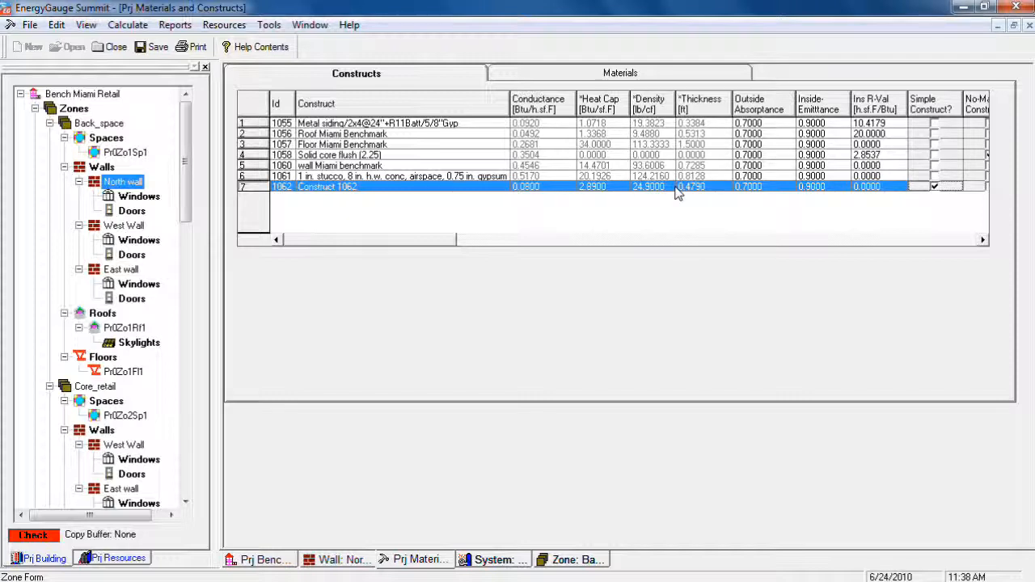
Inspect the no-mass setting of the Solid core flush construct and try marking it as a simple construct.
left_click(502, 241)
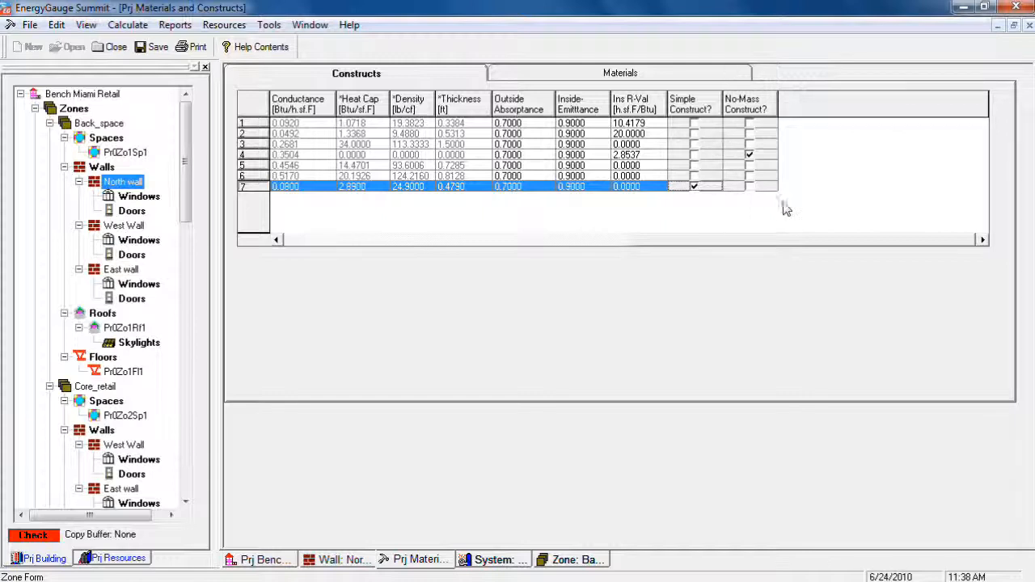
left_click(750, 155)
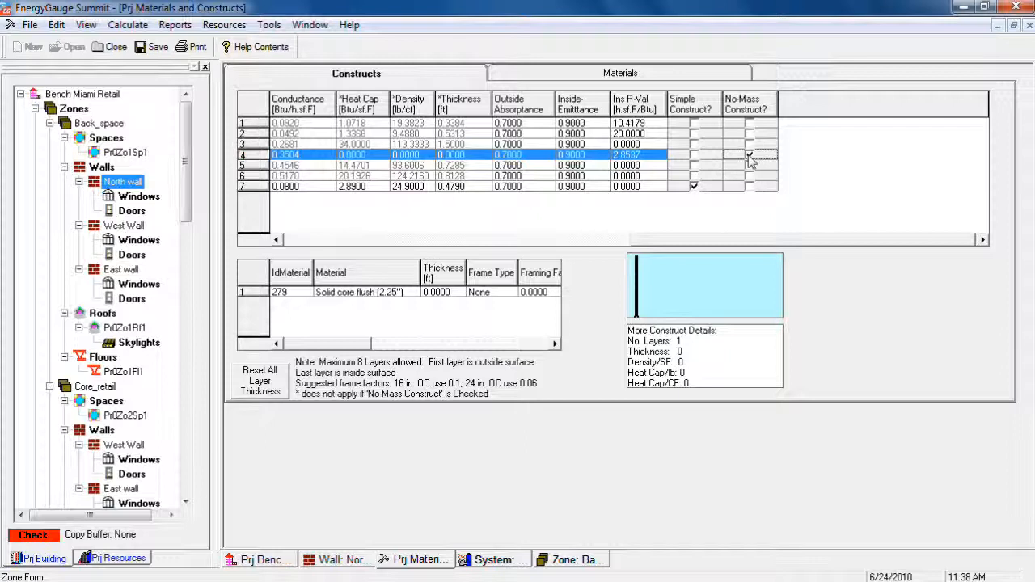
left_click(298, 239)
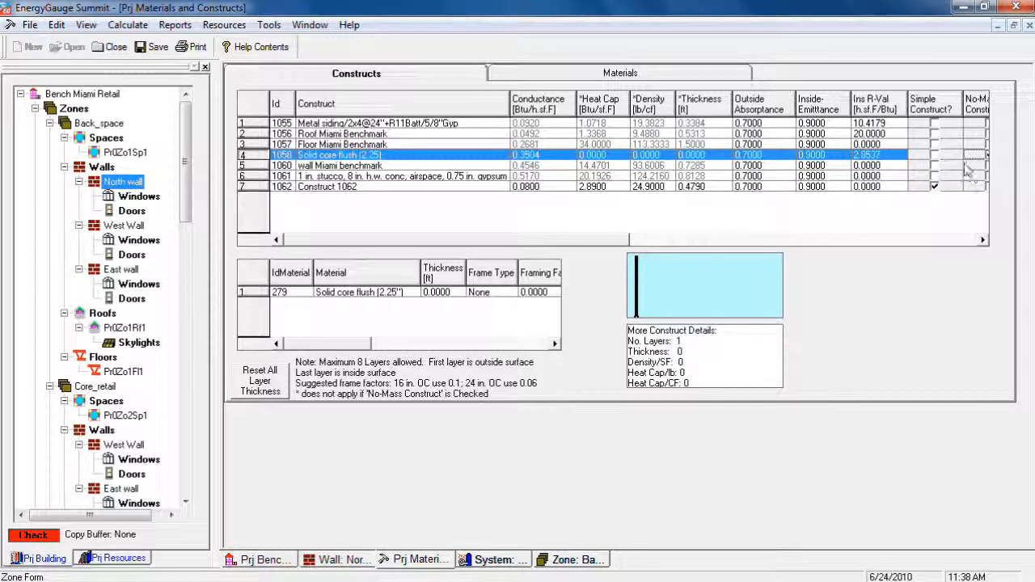
left_click(935, 156)
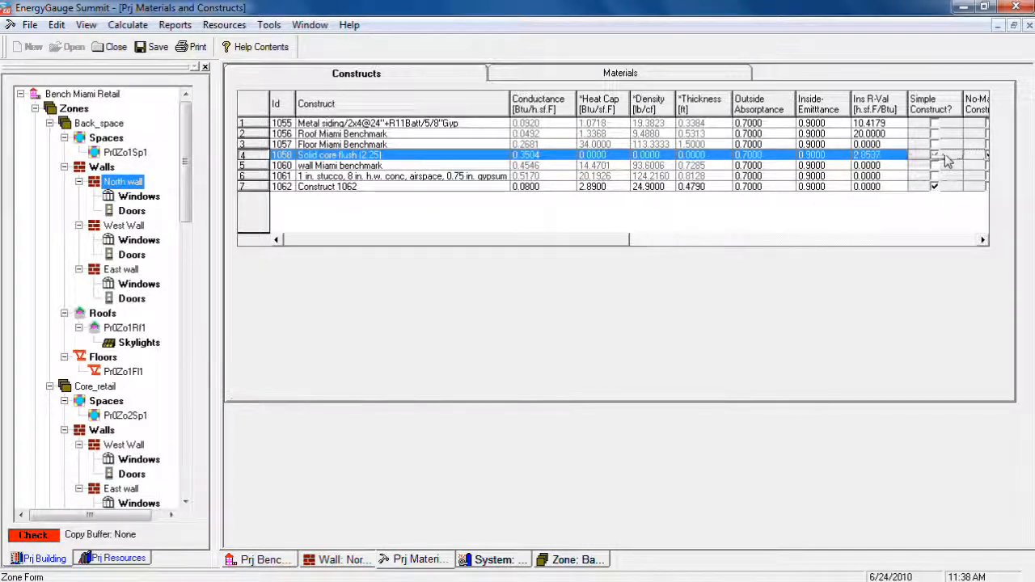
left_click(935, 157)
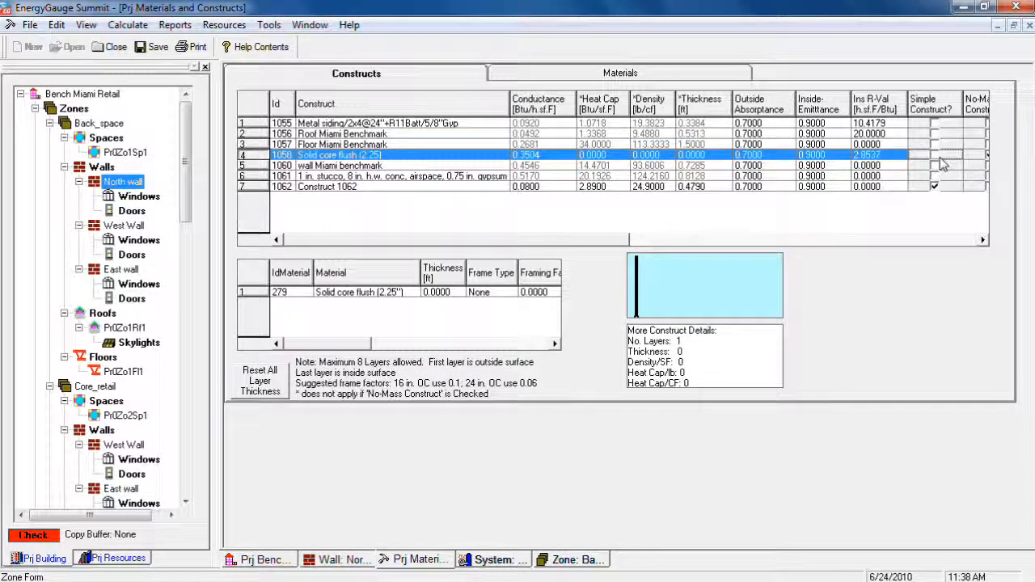